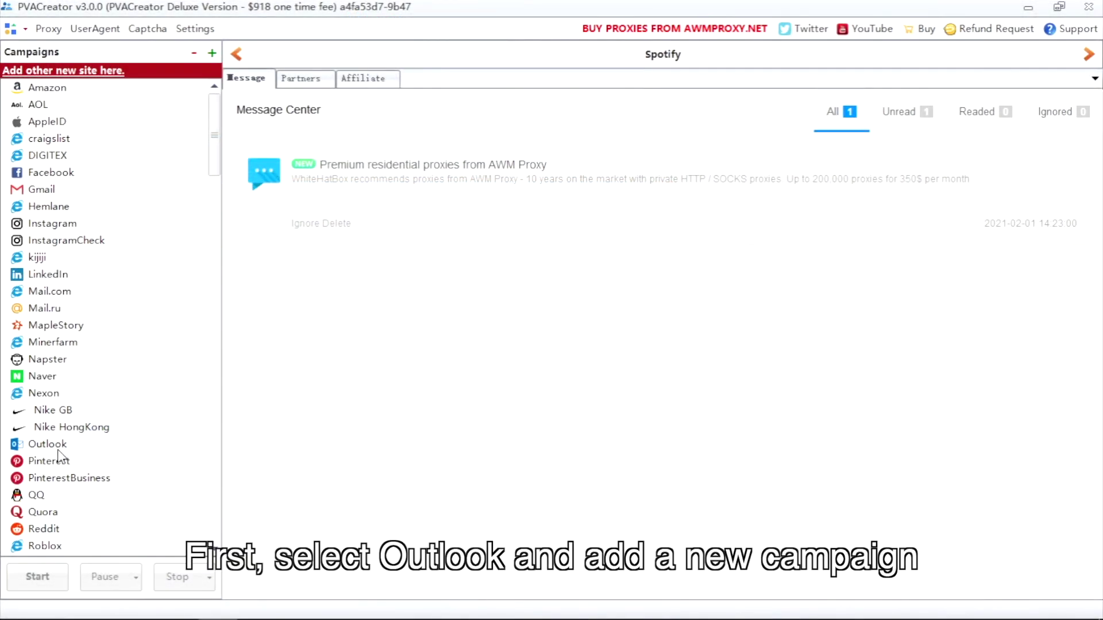
- Add a new Outlook campaign named 'Outlook' with an account count of 30
click(58, 447)
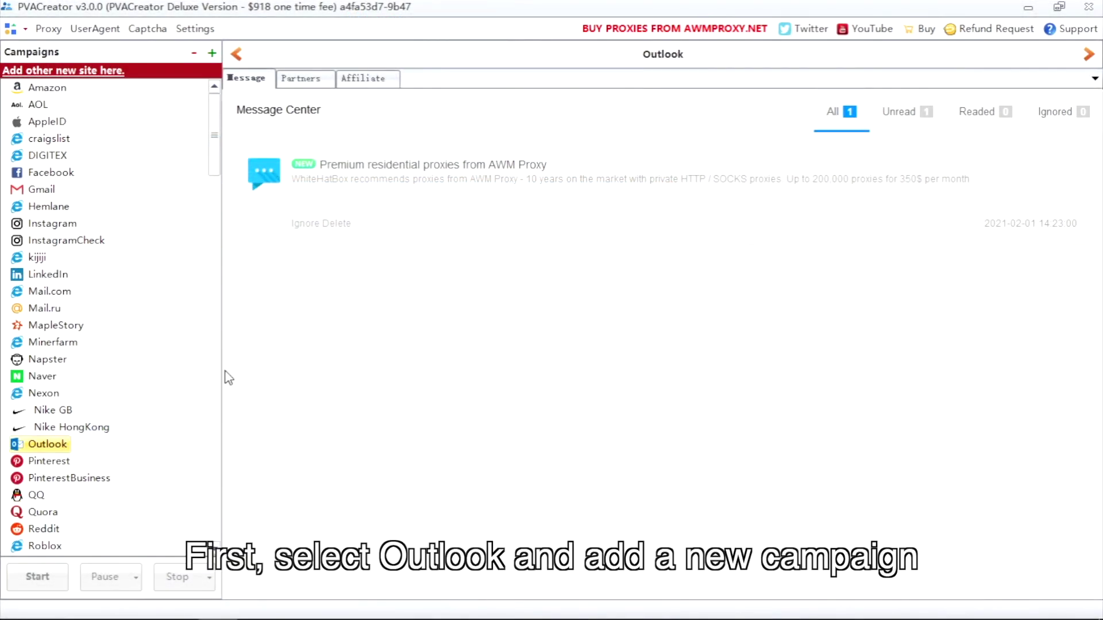
click(212, 53)
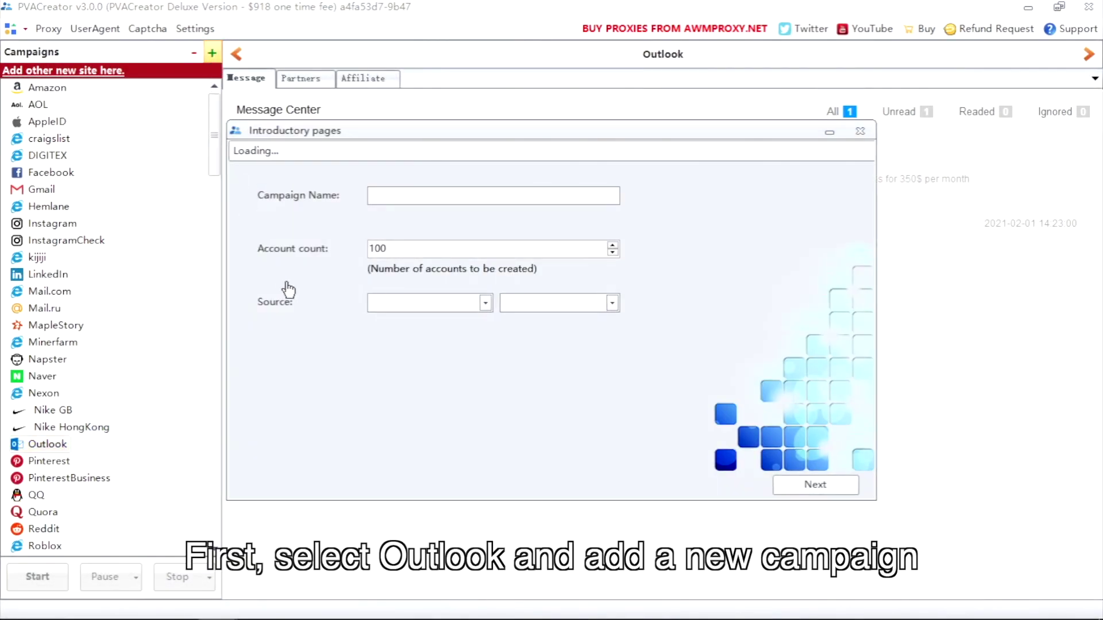
text(Outlook)
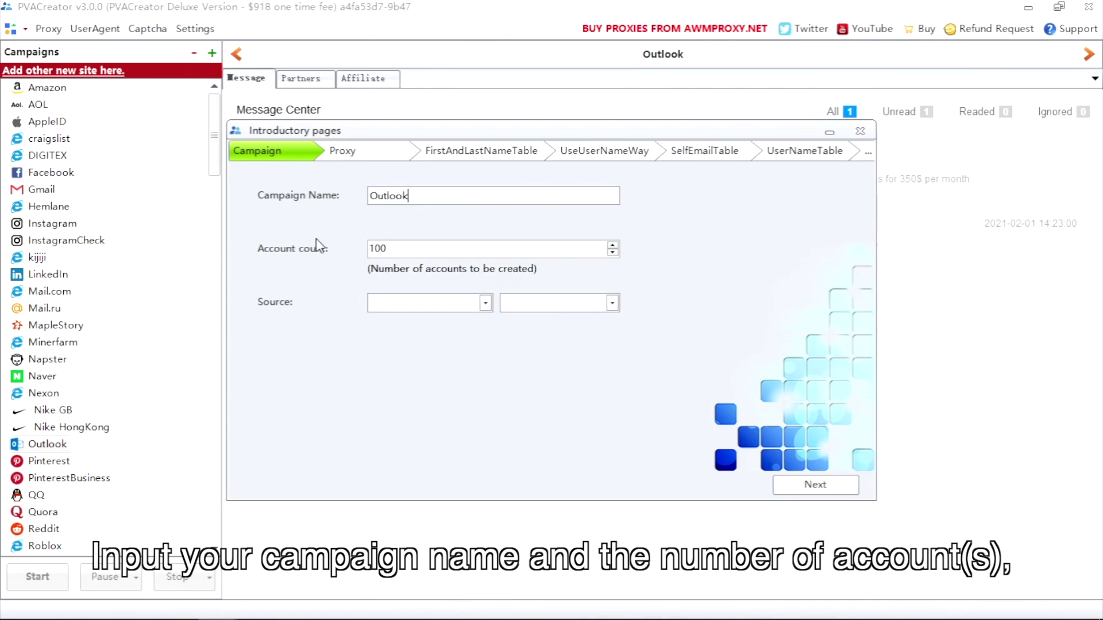
drag(398, 248, 230, 256)
text(30)
- Import the proxy list from the proxy text file on the Proxy step
click(797, 486)
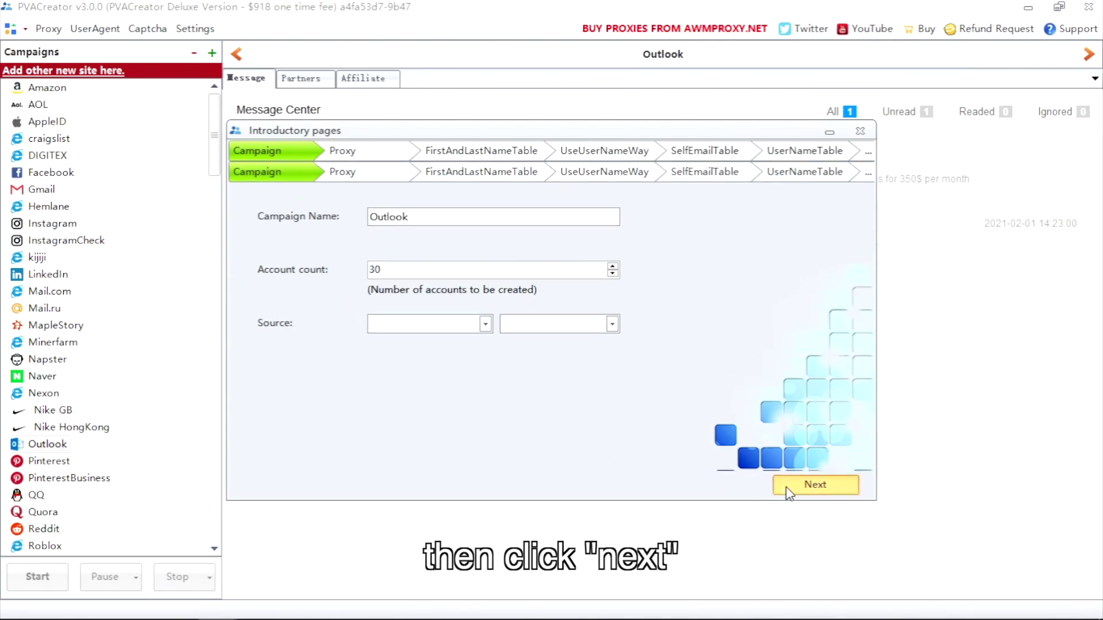
click(264, 187)
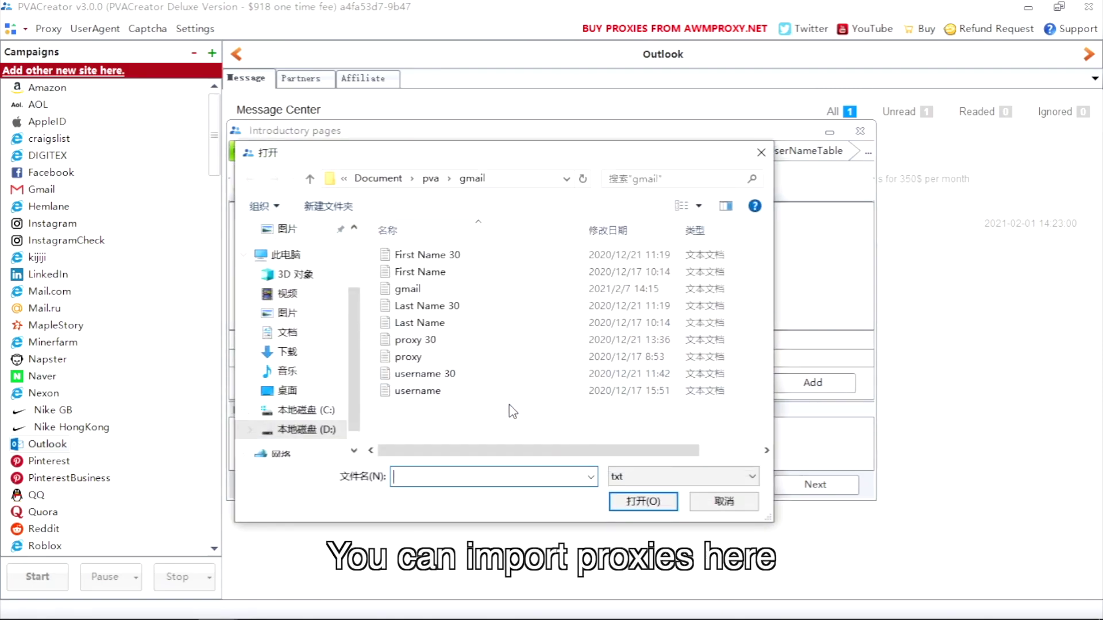
double_click(428, 340)
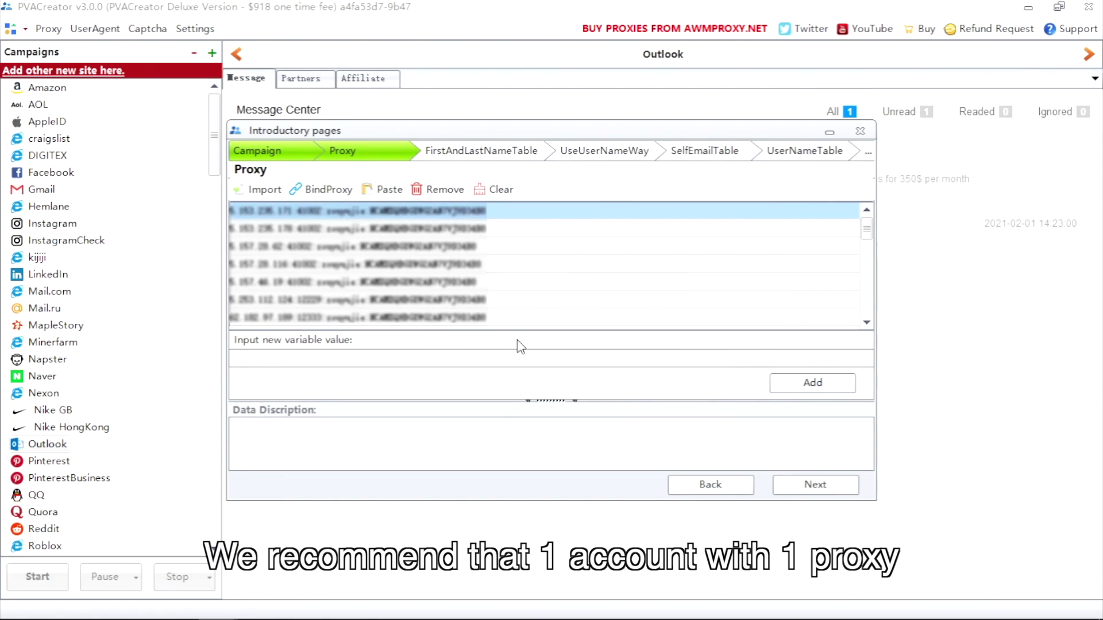
- Leave the name tables empty and add 2 as the registration type value
click(828, 485)
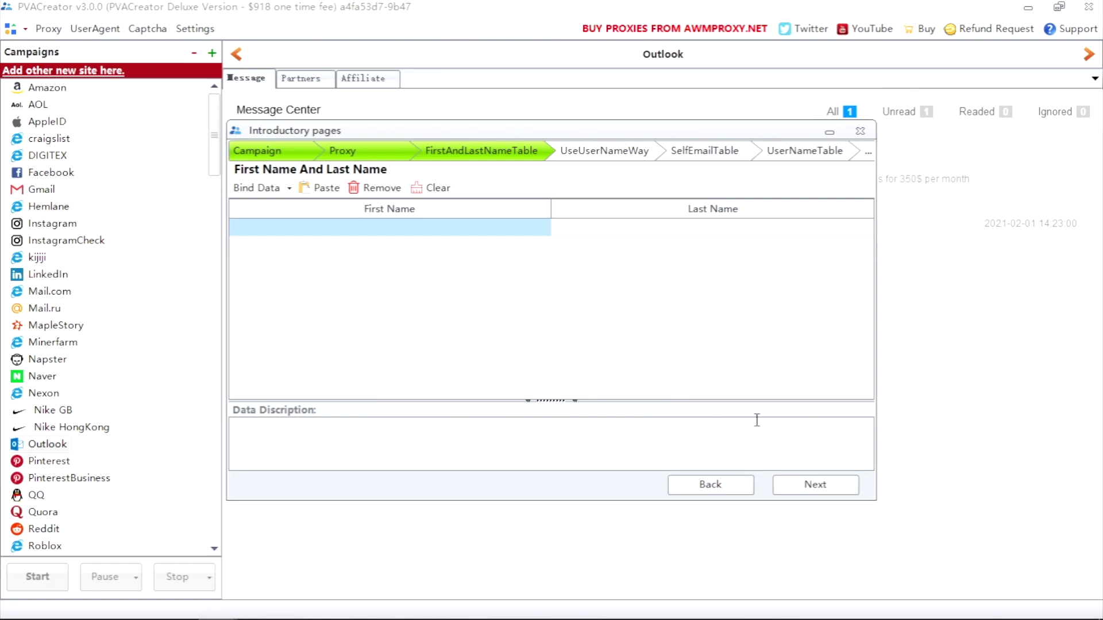
click(796, 485)
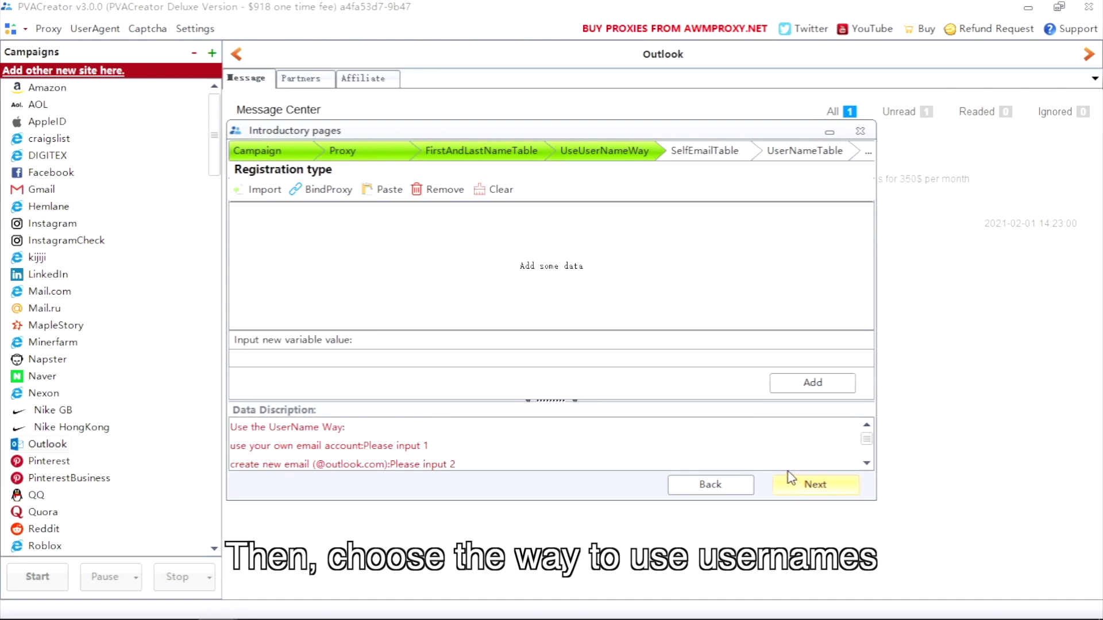
click(473, 361)
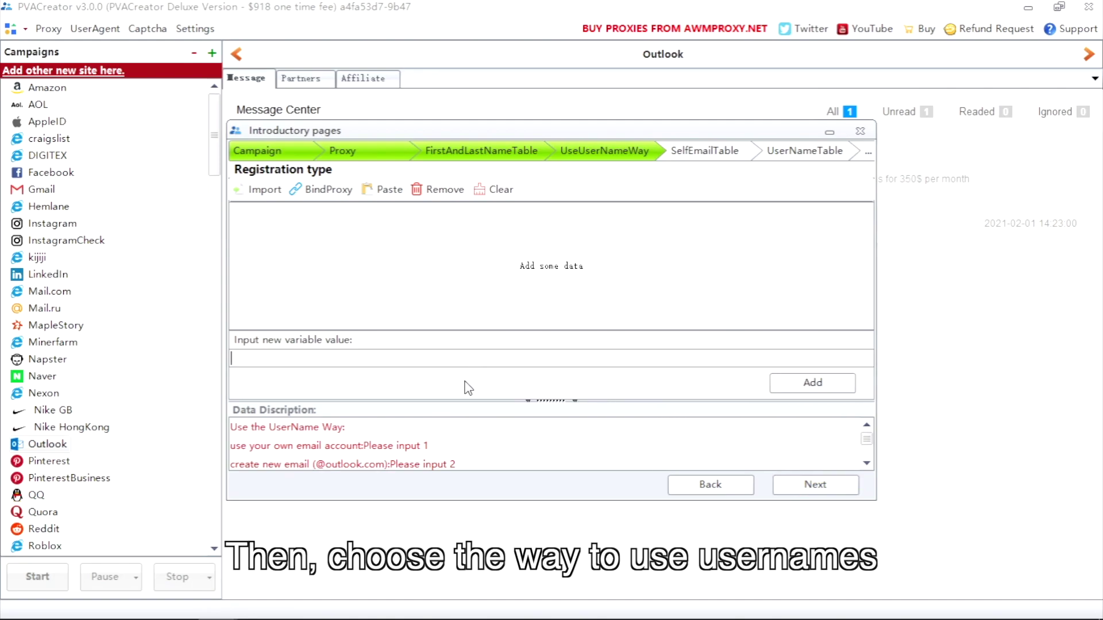
text(2)
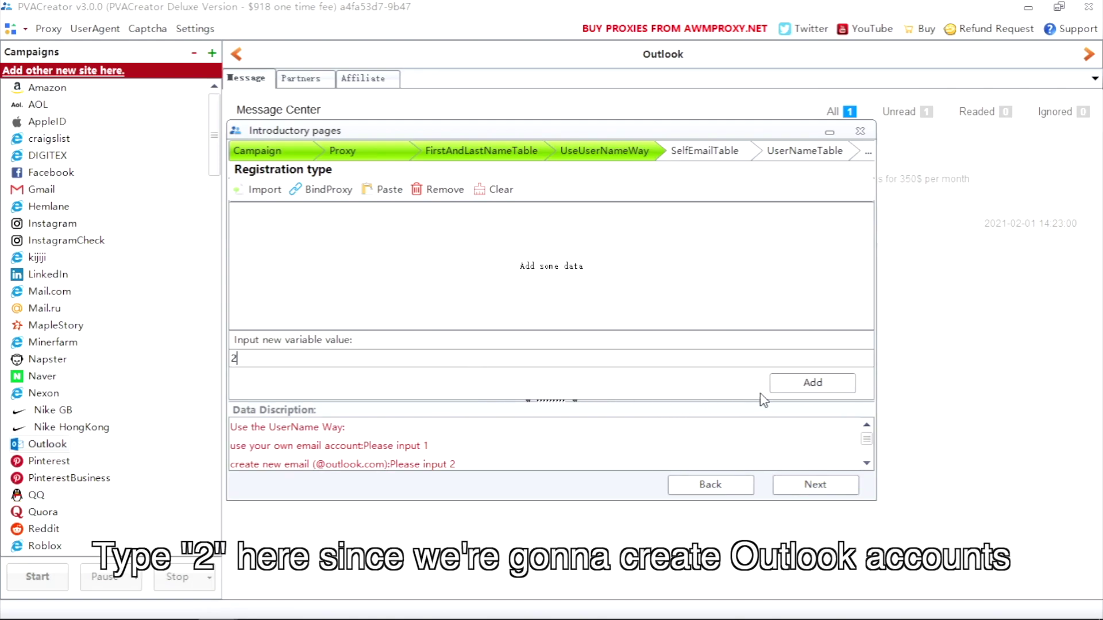
click(776, 387)
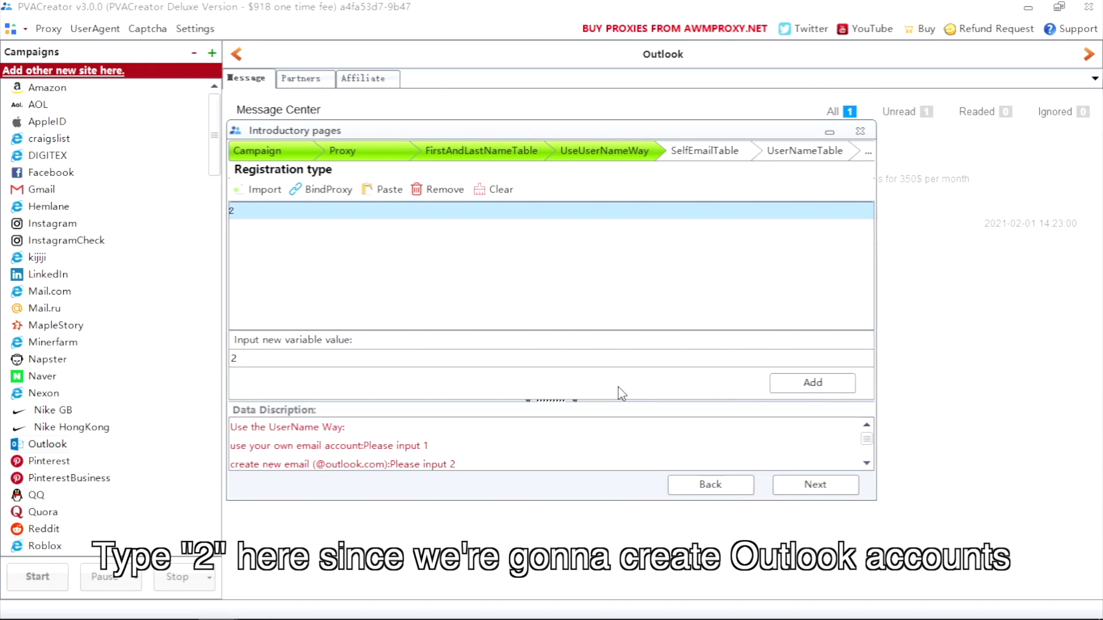
click(798, 484)
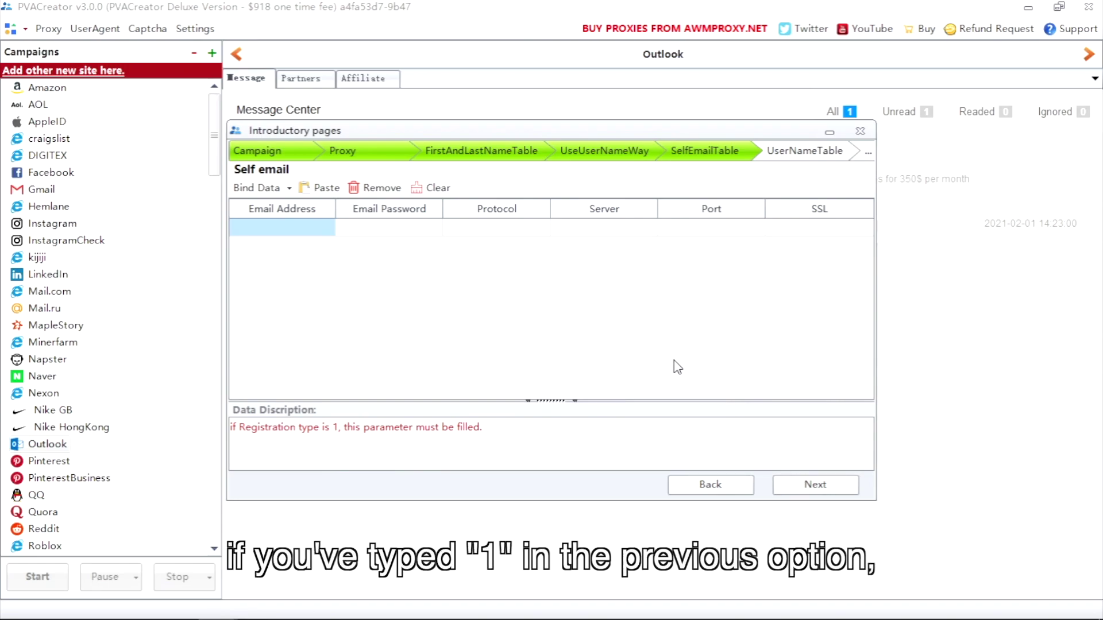
click(805, 484)
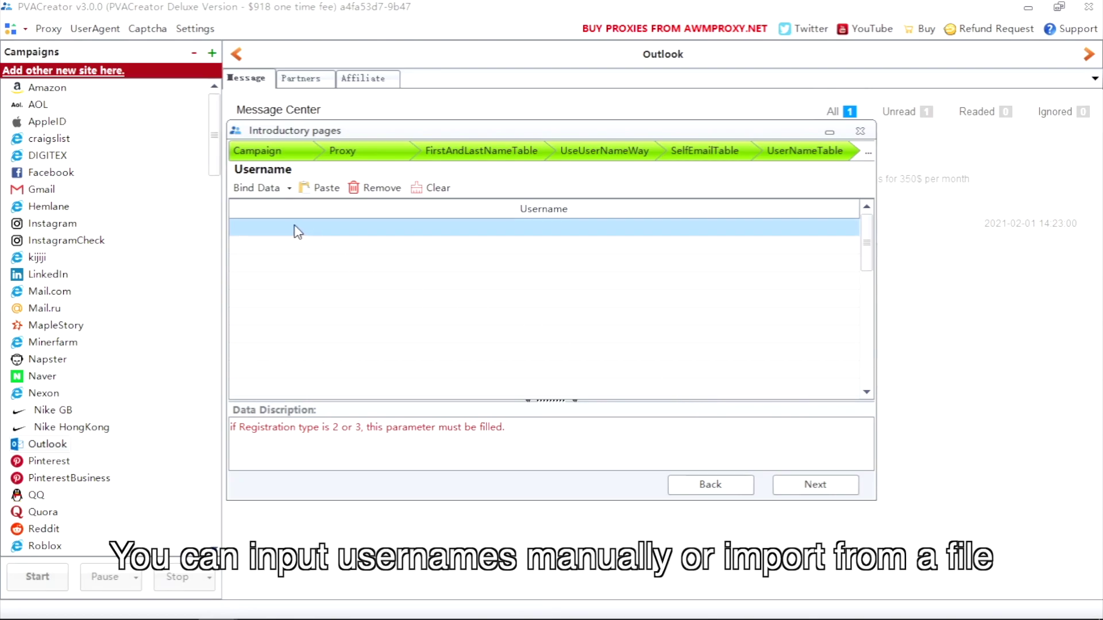
- Import the usernames from the username file into the Username column
click(527, 211)
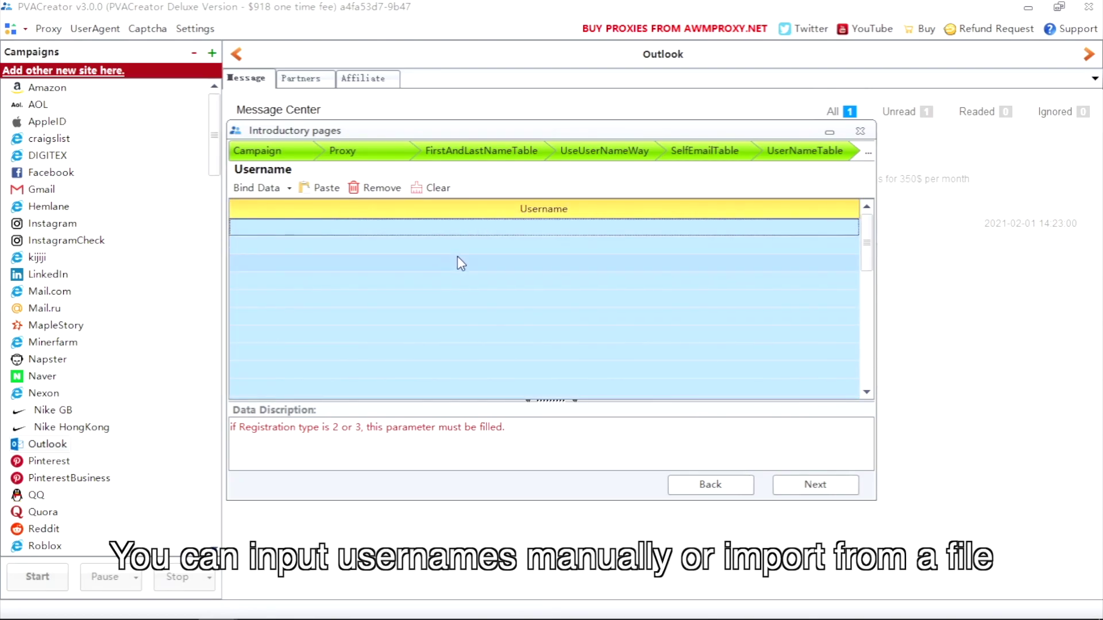
click(289, 188)
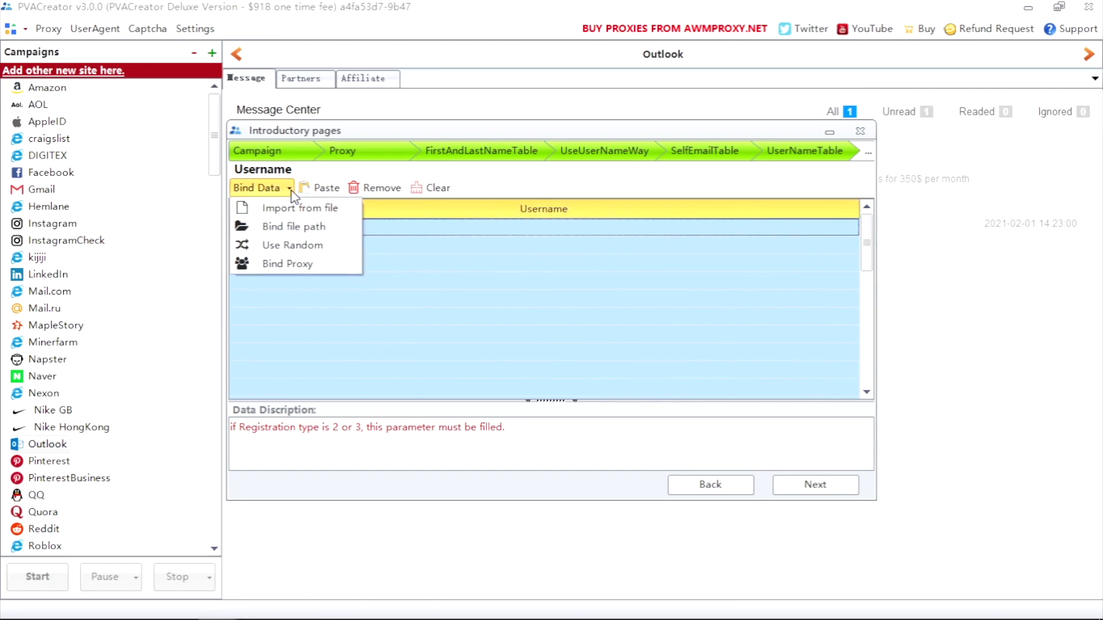
click(297, 207)
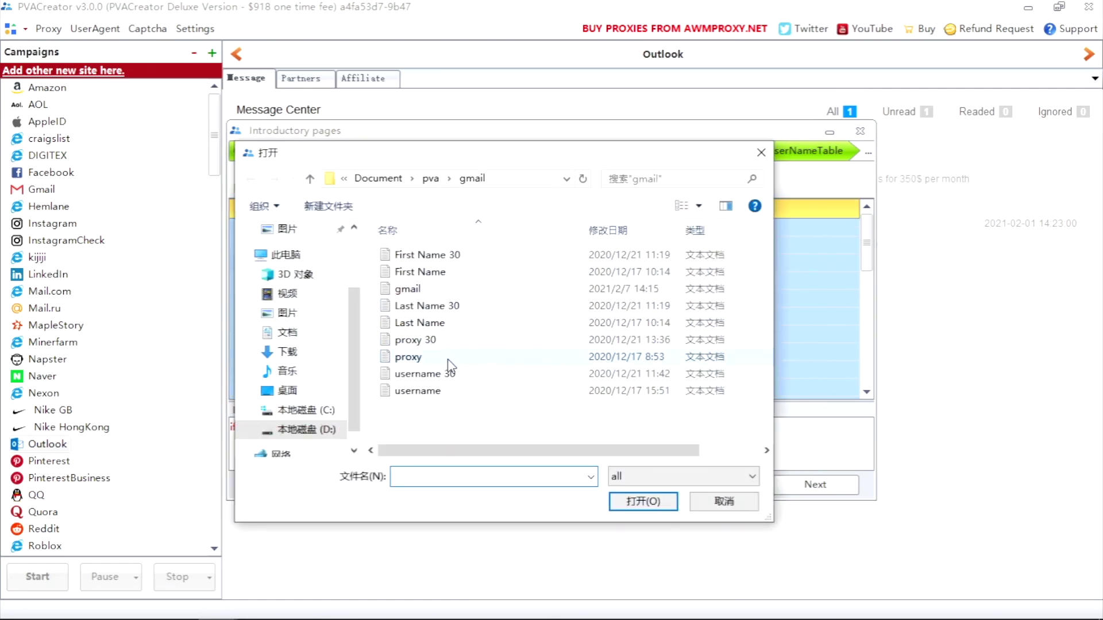
double_click(470, 370)
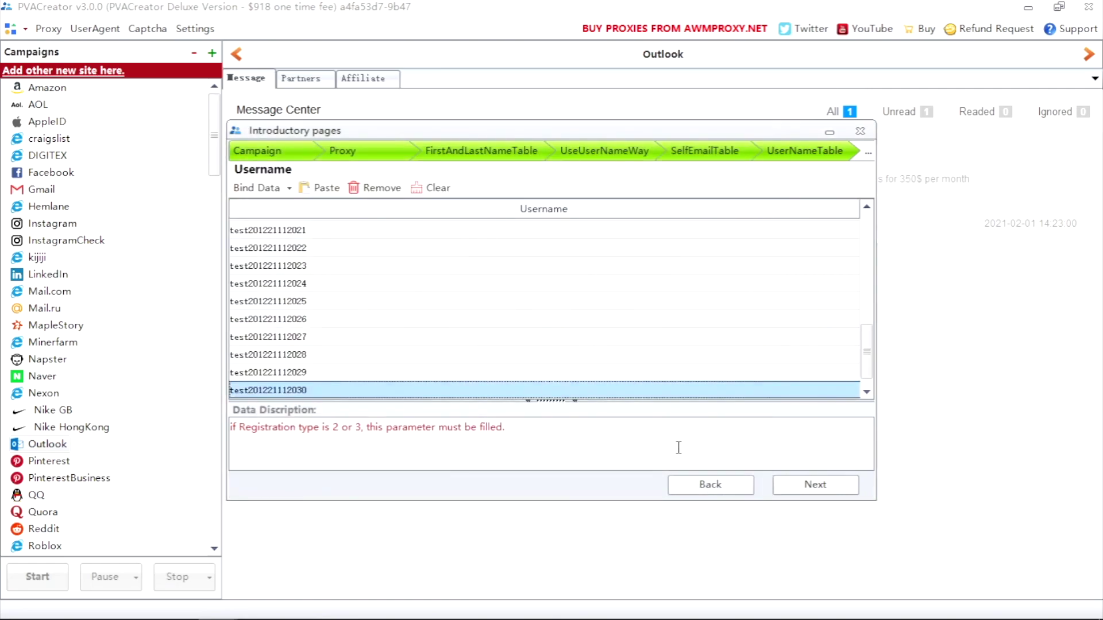
click(827, 501)
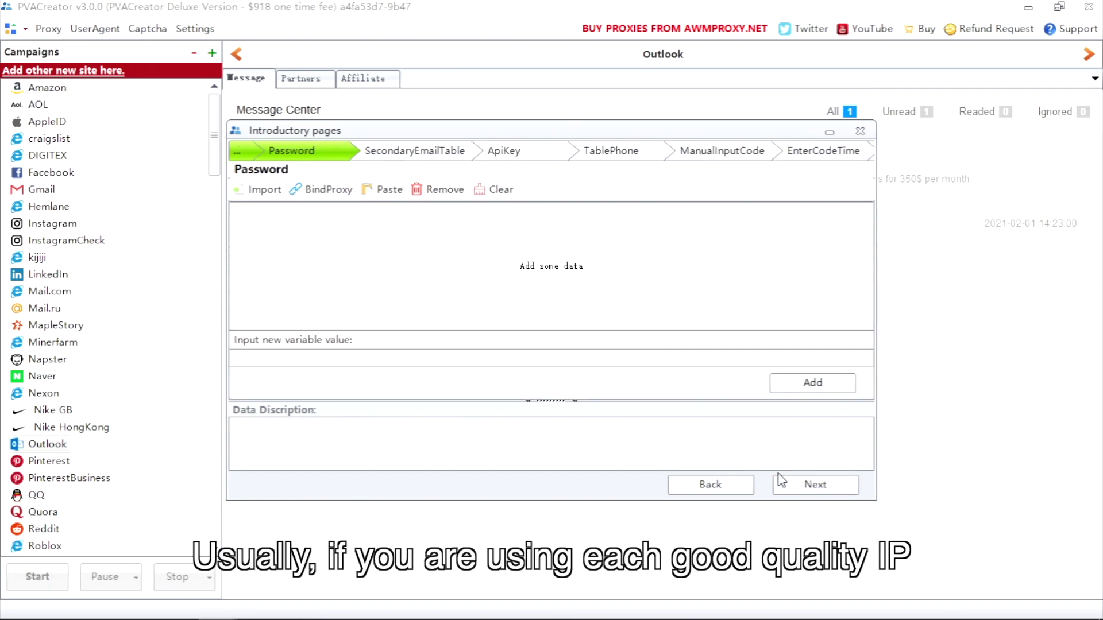
- Skip through the password, phone, inbox rule and EnableIMAP_POP pages unchanged
click(803, 498)
click(803, 497)
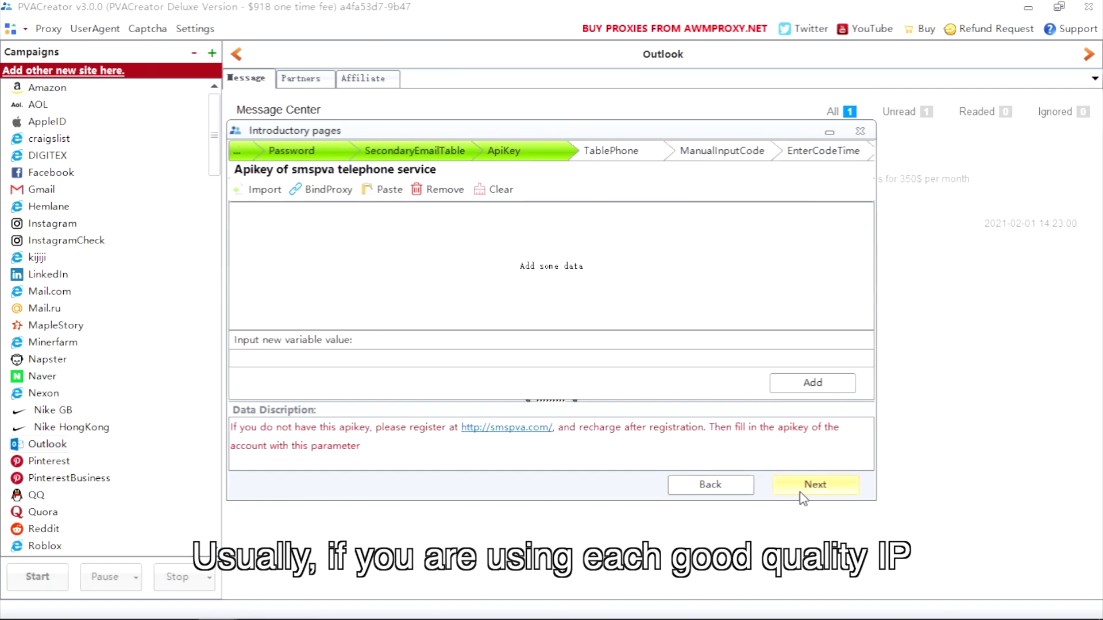
click(804, 498)
click(803, 497)
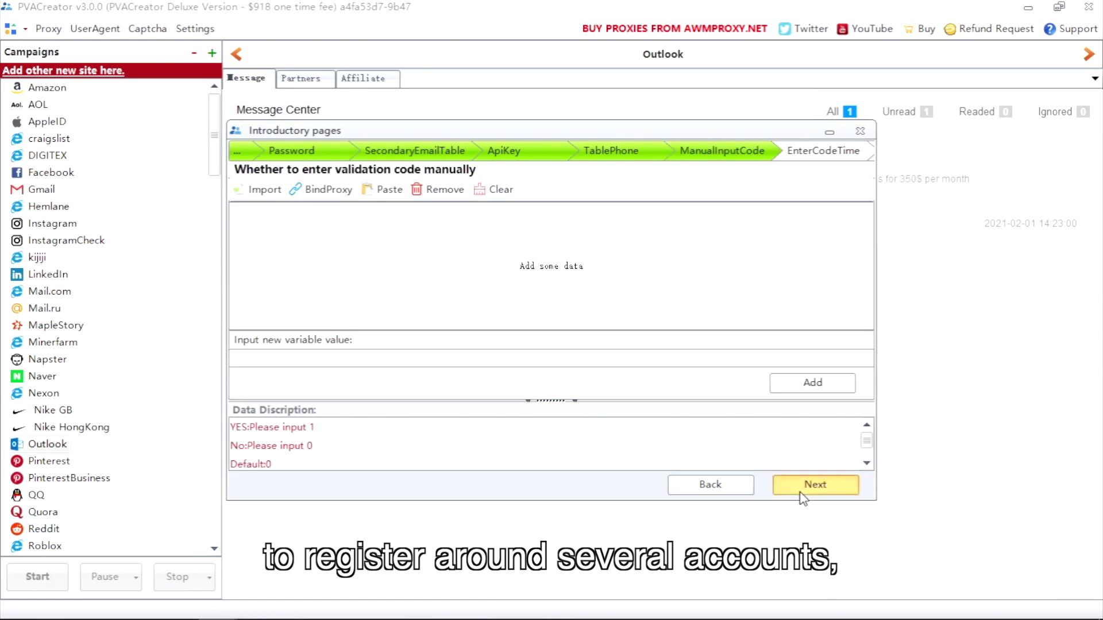
click(803, 498)
click(803, 497)
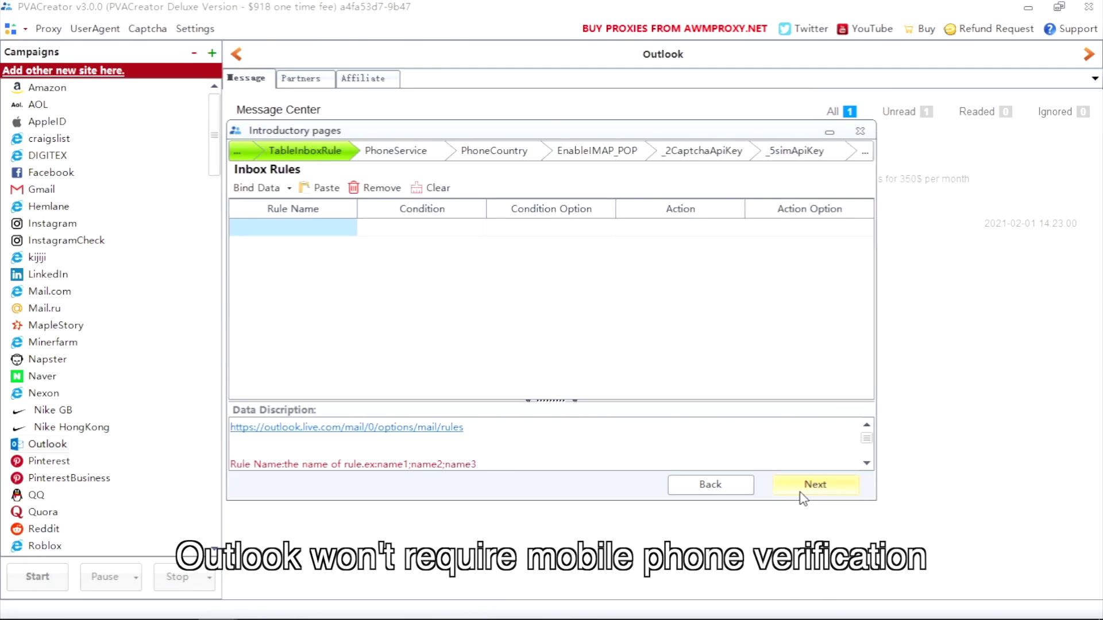
click(803, 498)
click(804, 498)
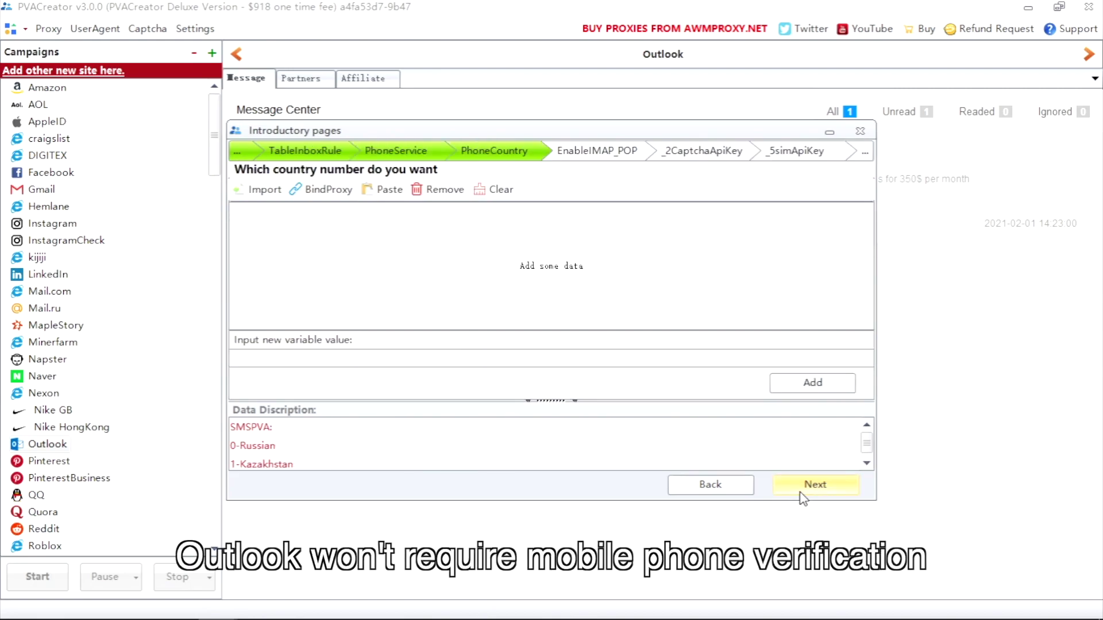
click(803, 497)
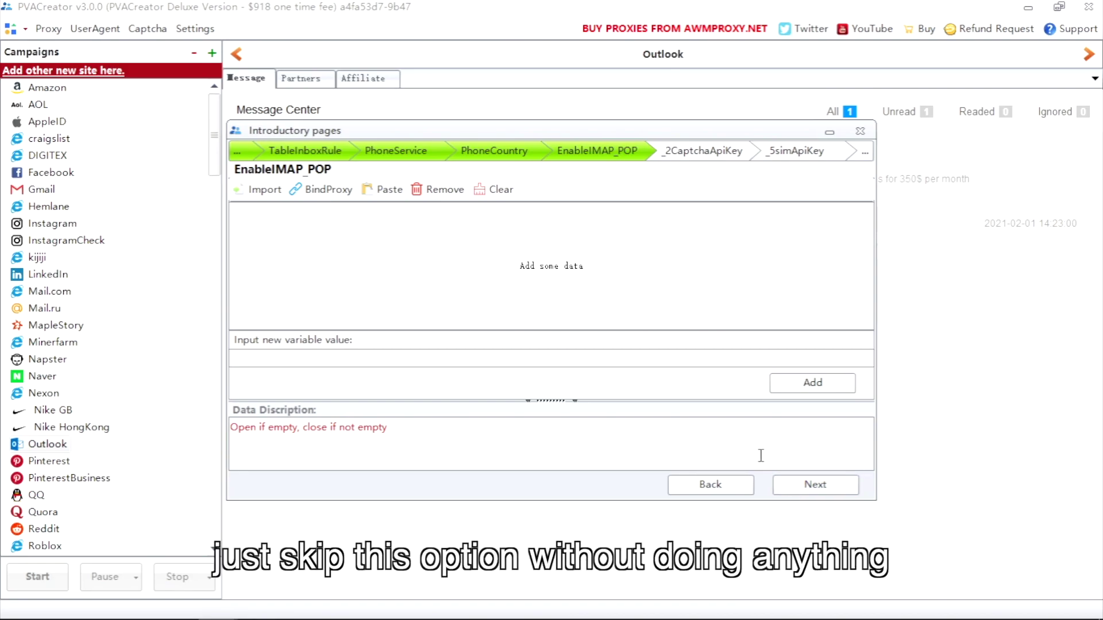
click(800, 480)
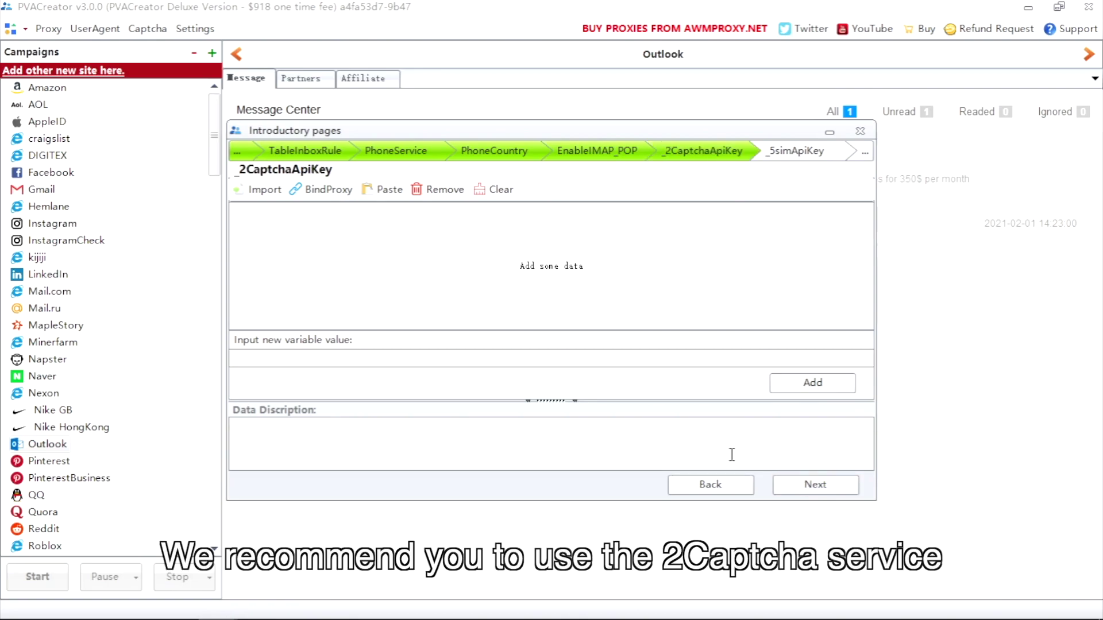
- Add the pasted 2Captcha API key, skipping the 5sim key to reach TimeOut
key(ctrl+v)
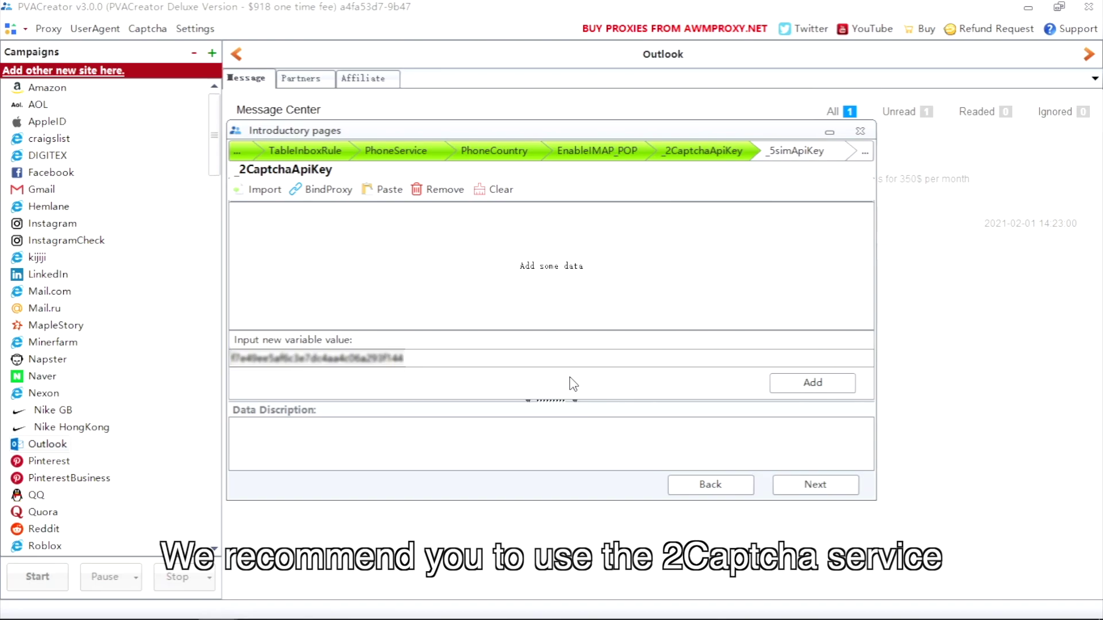
click(805, 382)
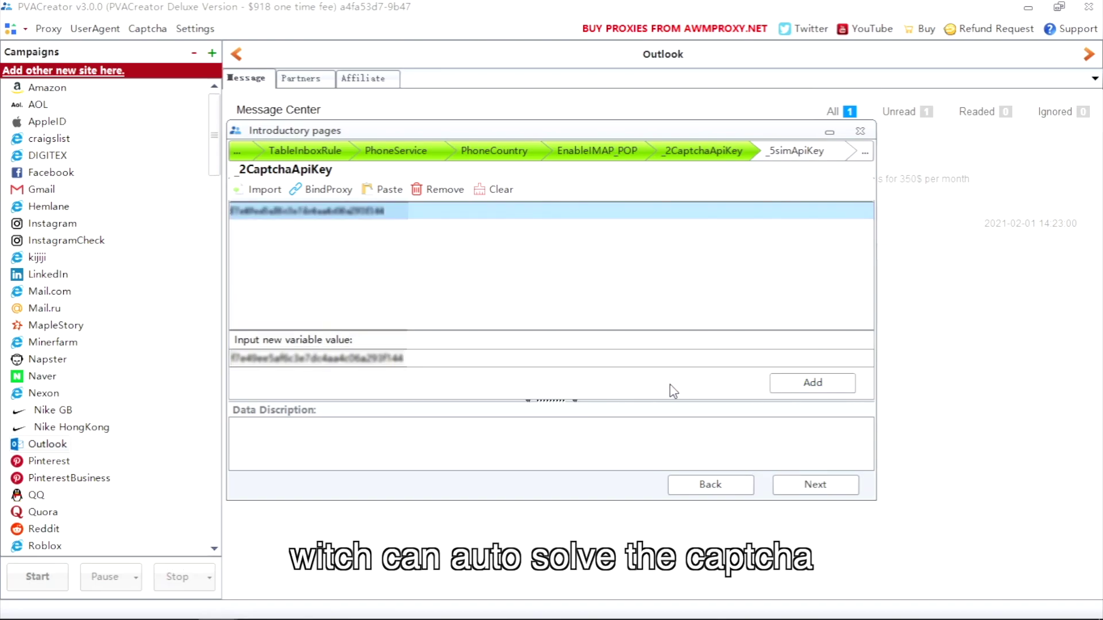
click(789, 487)
click(789, 487)
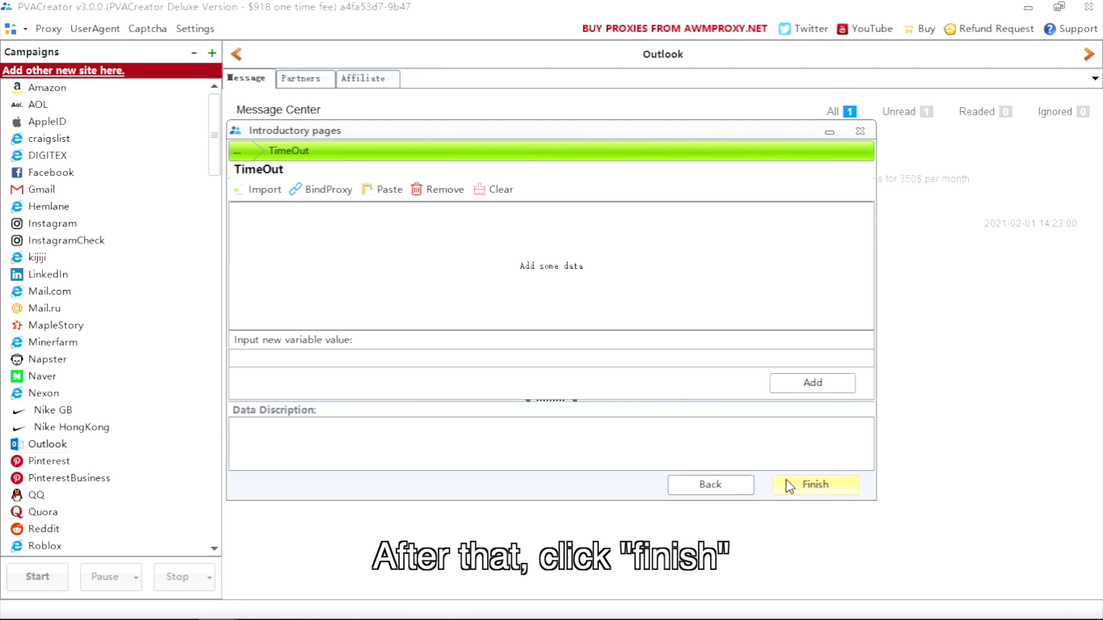
- Finish the campaign wizard and enter 2 as the run times in the run settings
click(788, 486)
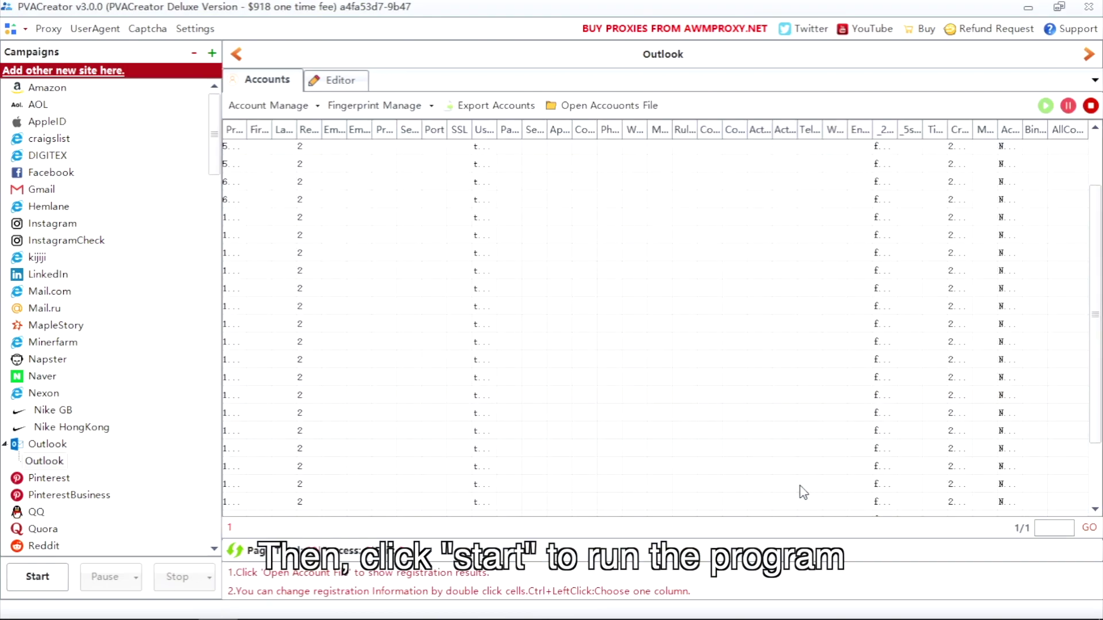
click(37, 577)
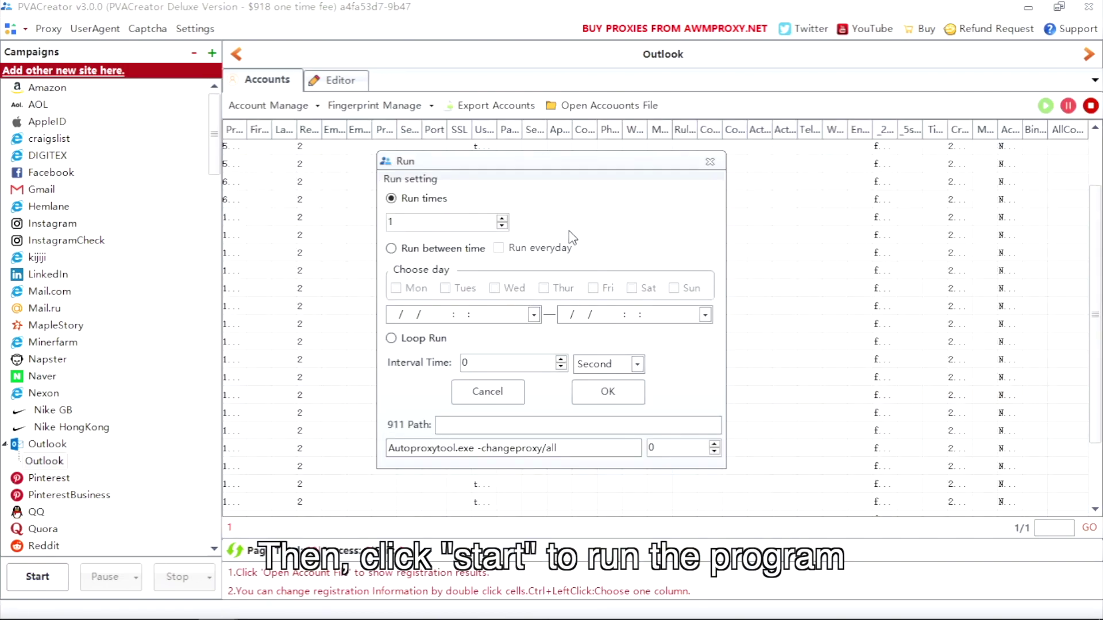
text(2)
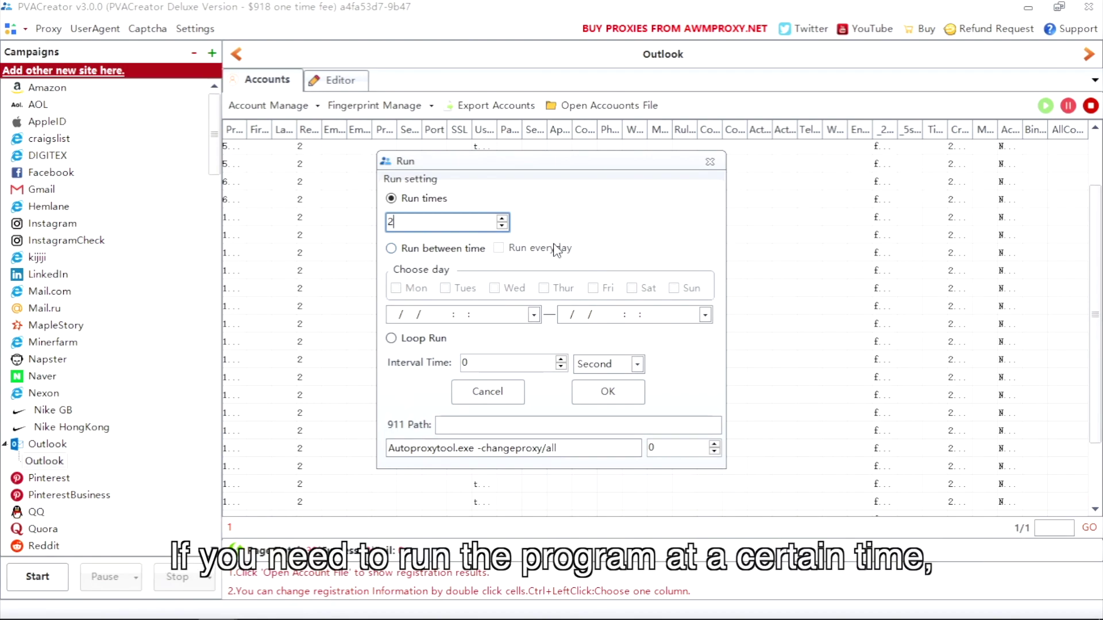
- Schedule runs between 03:00 and 11:00 on Monday, Tuesday, Saturday and Sunday
click(450, 252)
click(522, 251)
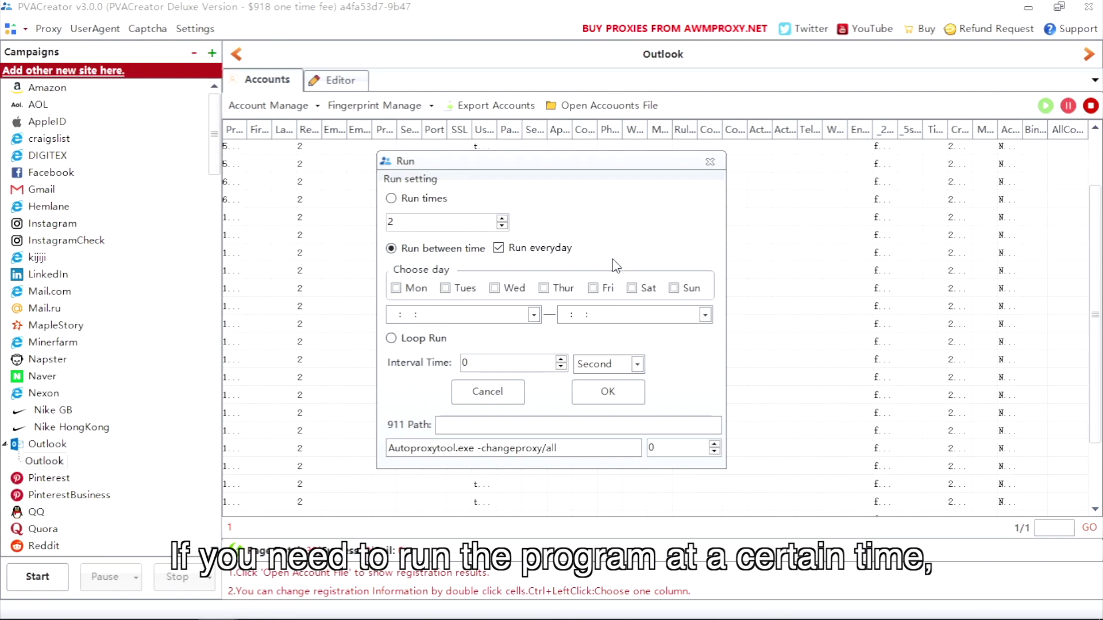
click(404, 288)
click(446, 288)
click(692, 288)
click(644, 288)
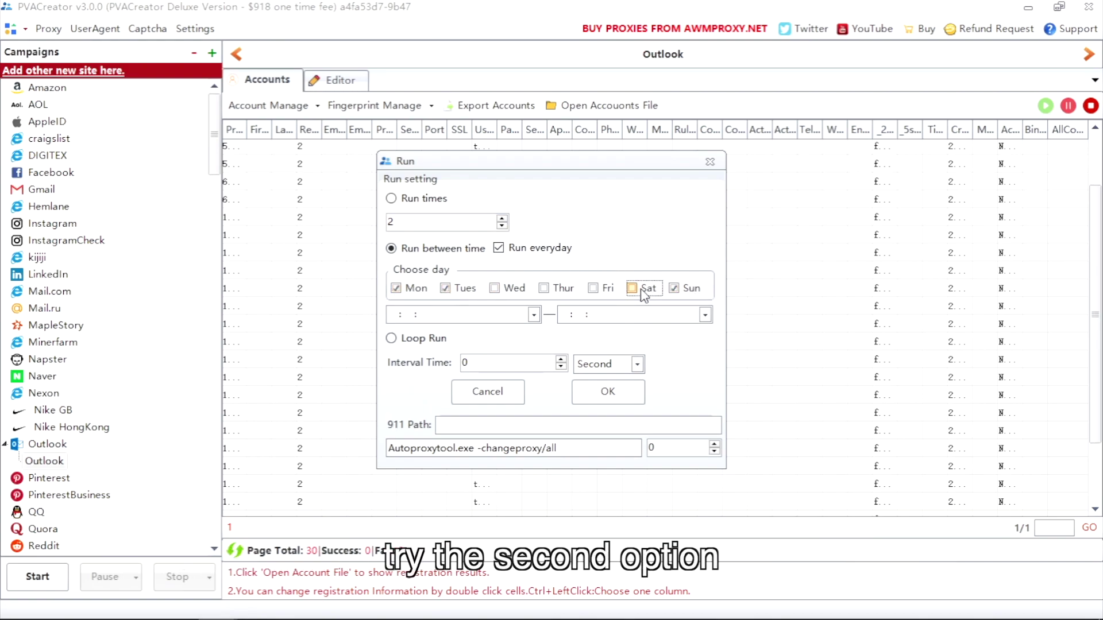
click(534, 315)
click(460, 367)
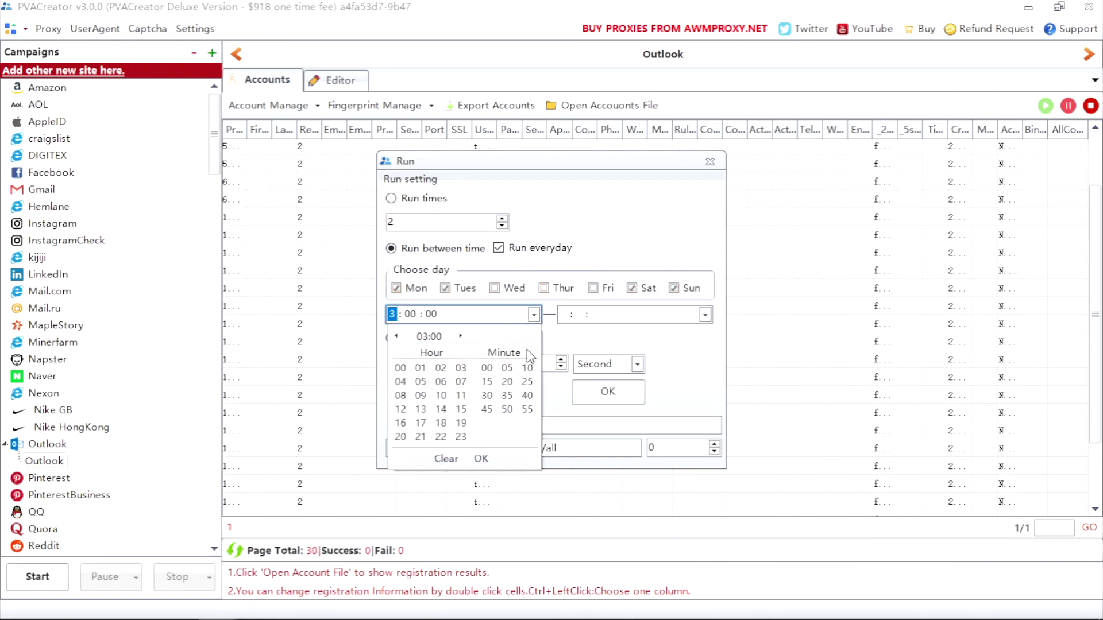
click(615, 315)
click(705, 314)
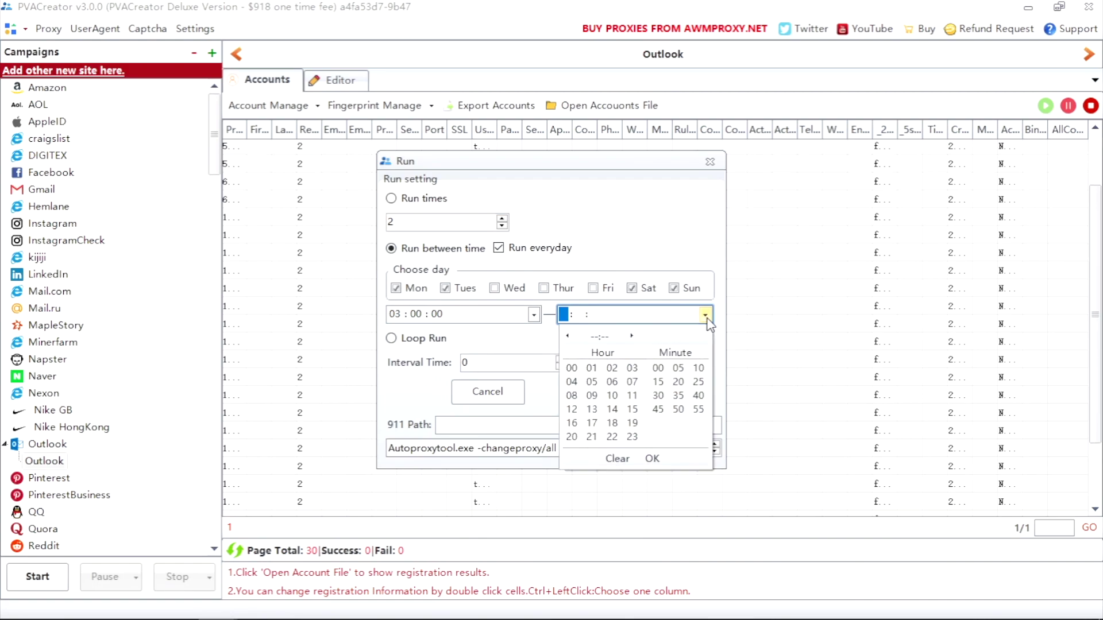
click(632, 395)
click(550, 344)
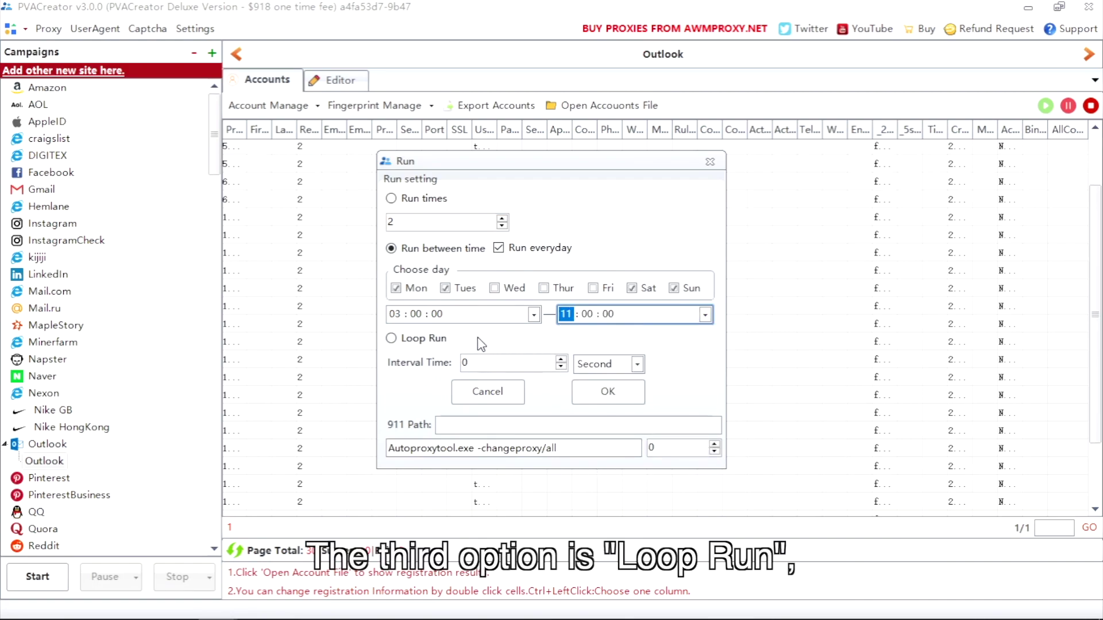
- Switch to Loop Run with interval 3, then close the run settings without starting
click(427, 339)
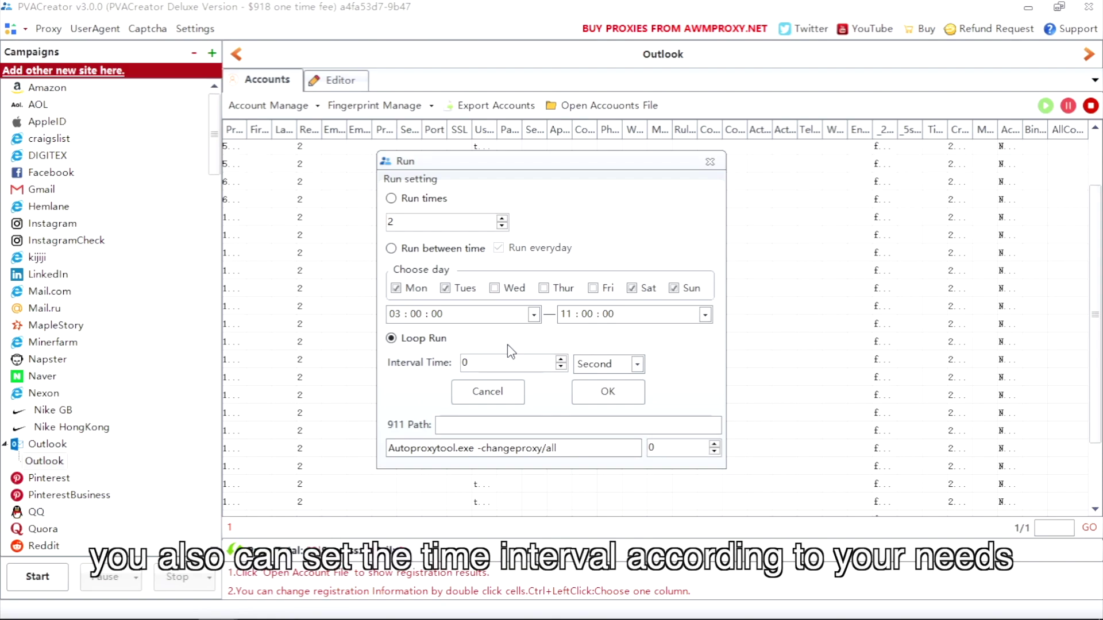
double_click(495, 363)
text(3)
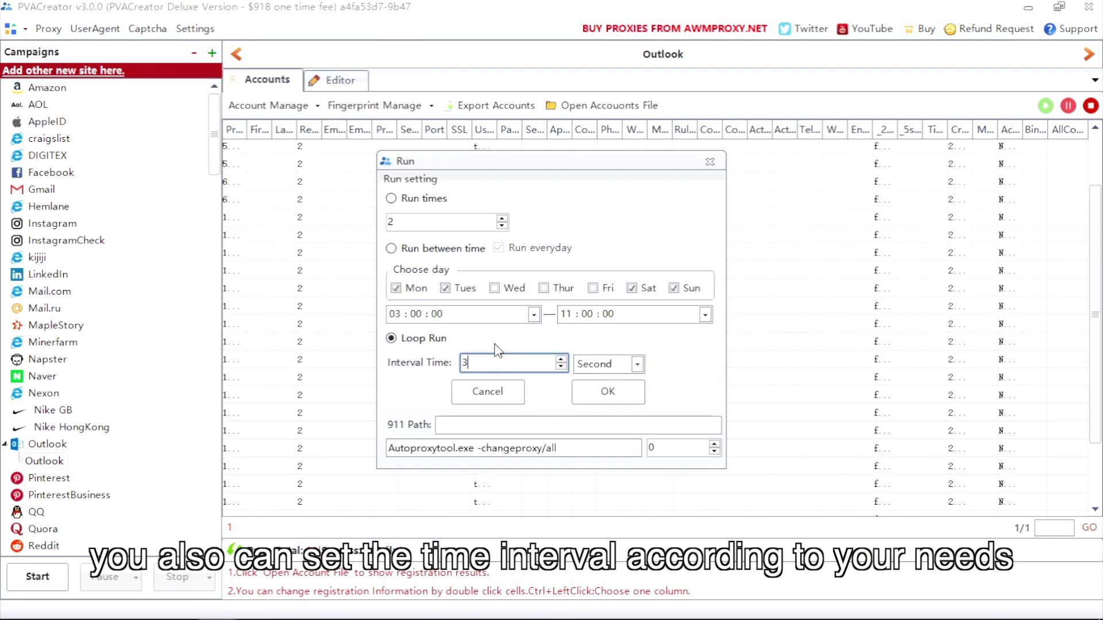
click(721, 165)
- Set the thread count to 3 in the general settings and save
click(195, 28)
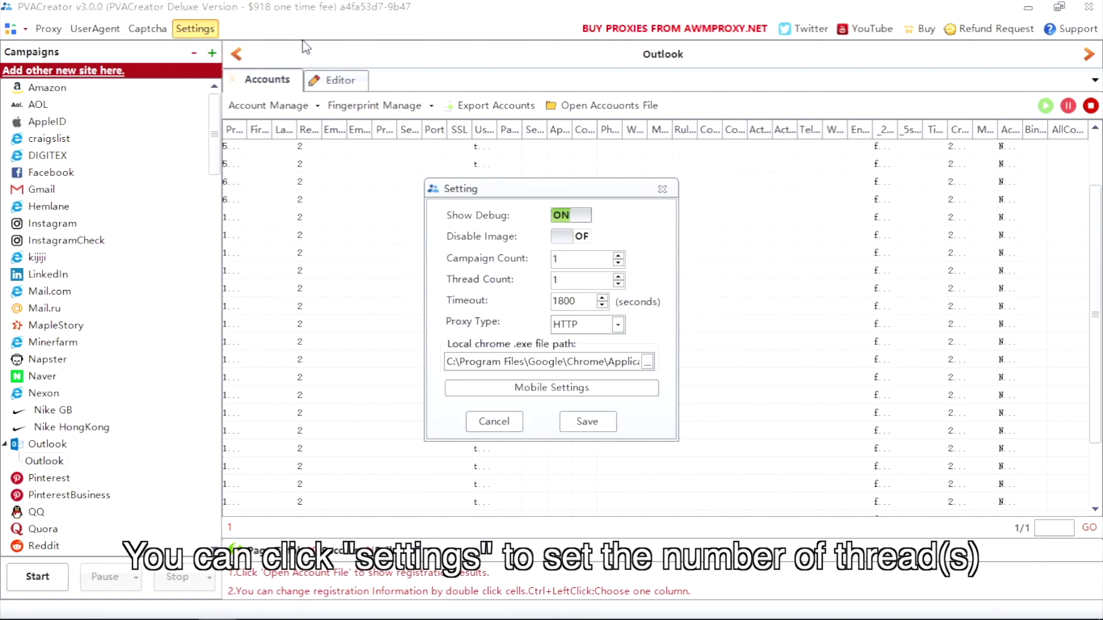
double_click(601, 276)
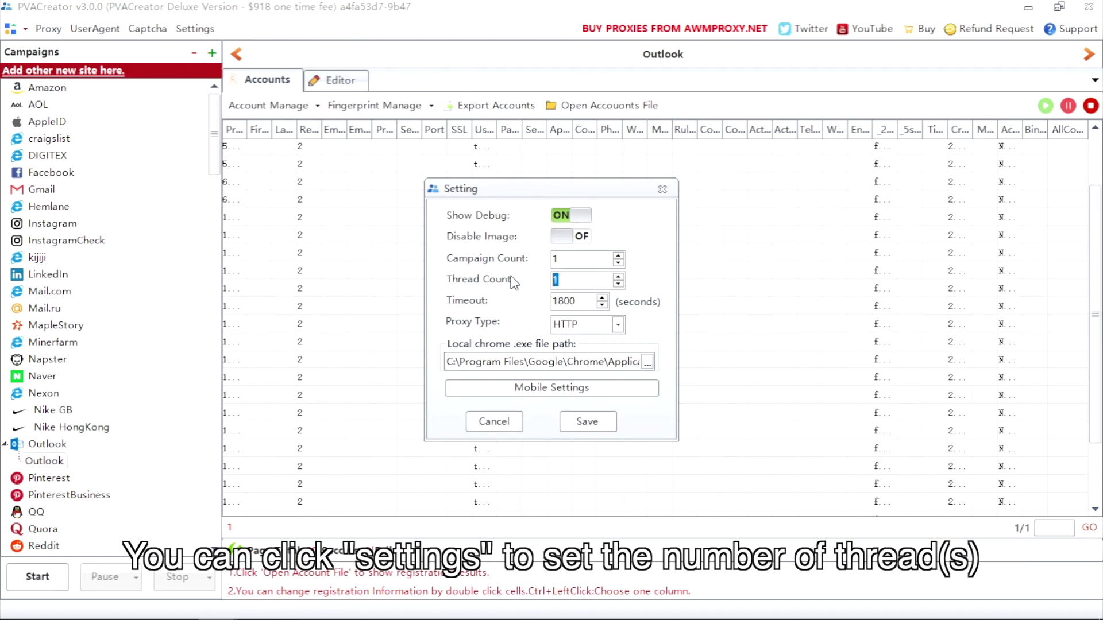
text(3)
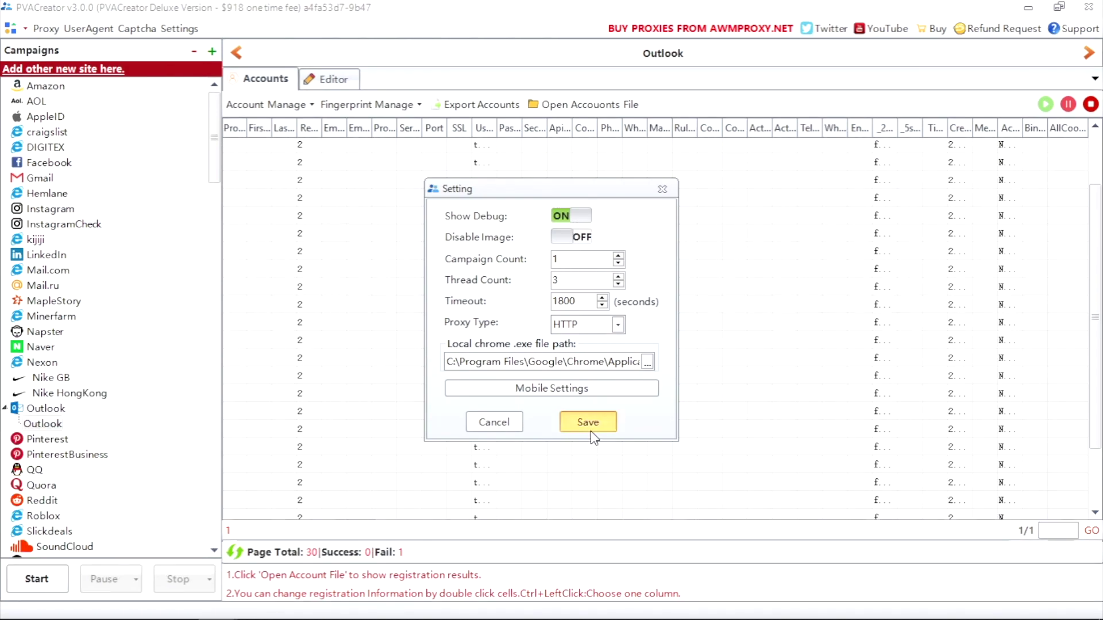
click(588, 425)
- Start the campaign in Loop Run with a 2-second interval
click(36, 579)
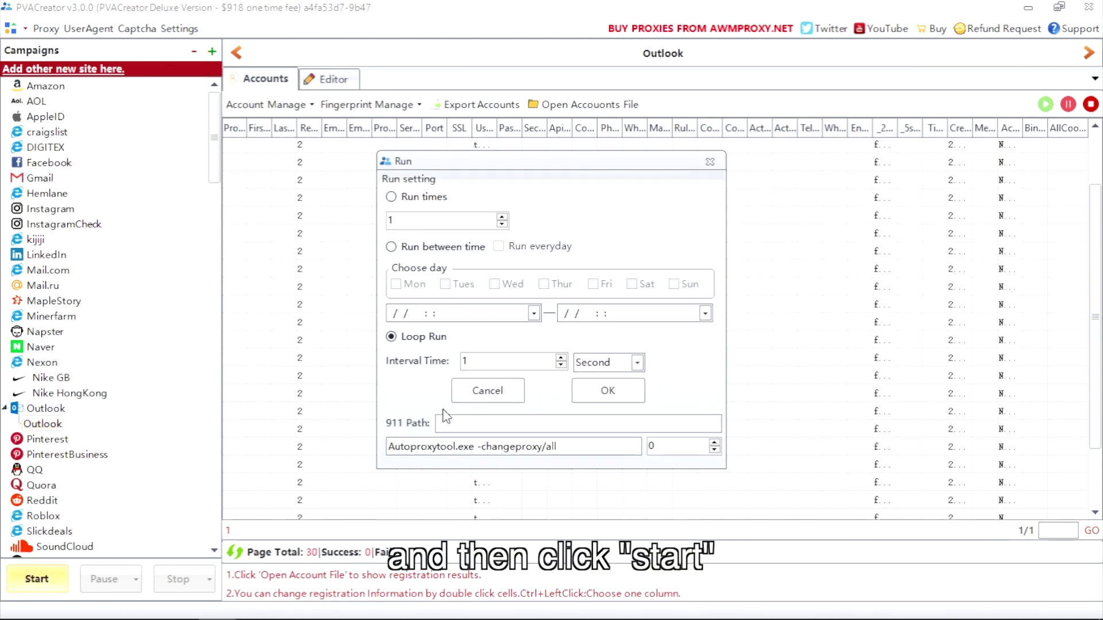
double_click(478, 364)
text(2)
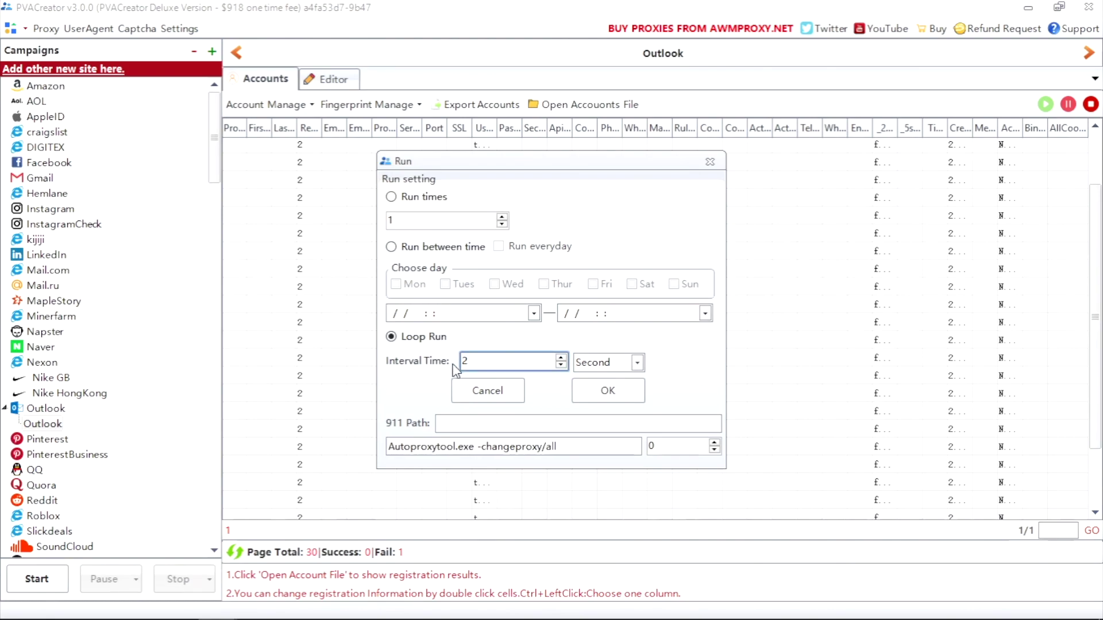
click(592, 389)
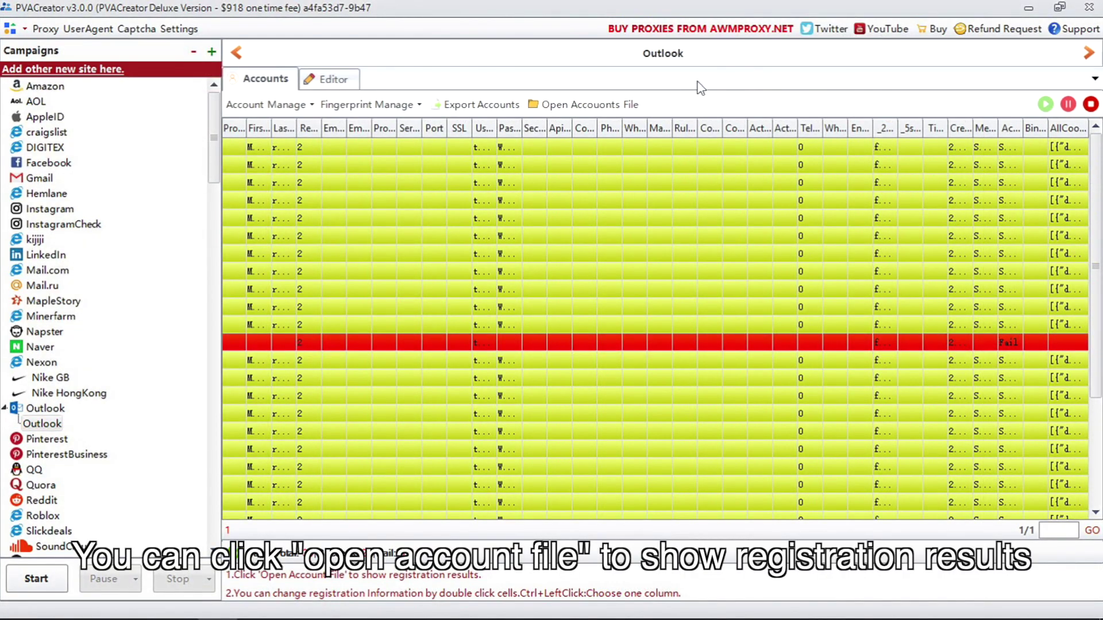
- Open the accounts file listing the registered Outlook.com addresses and passwords
click(634, 105)
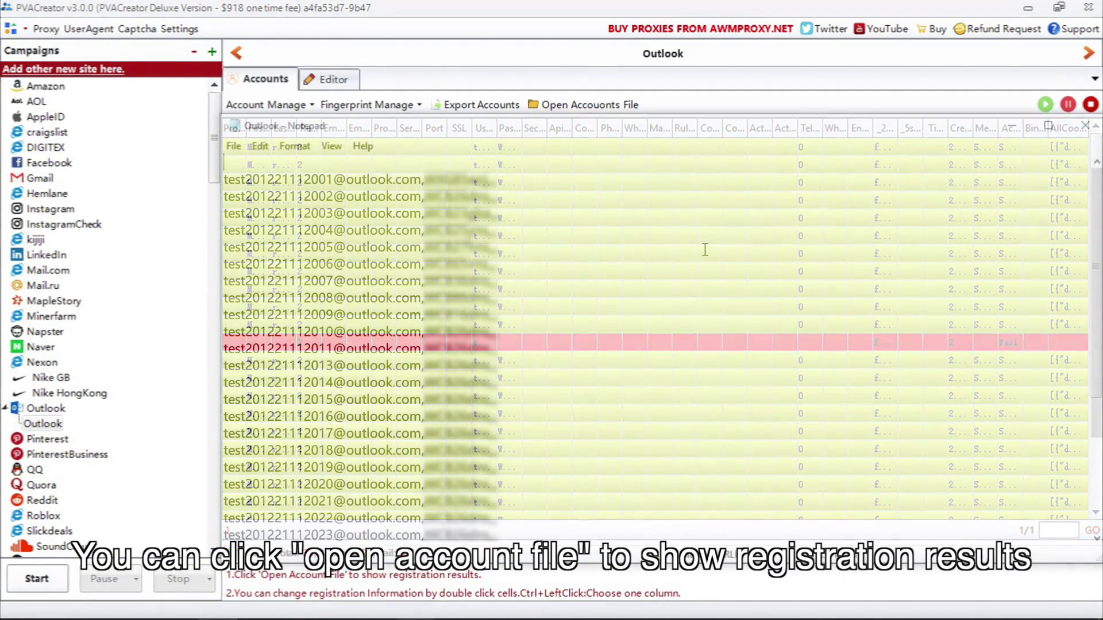